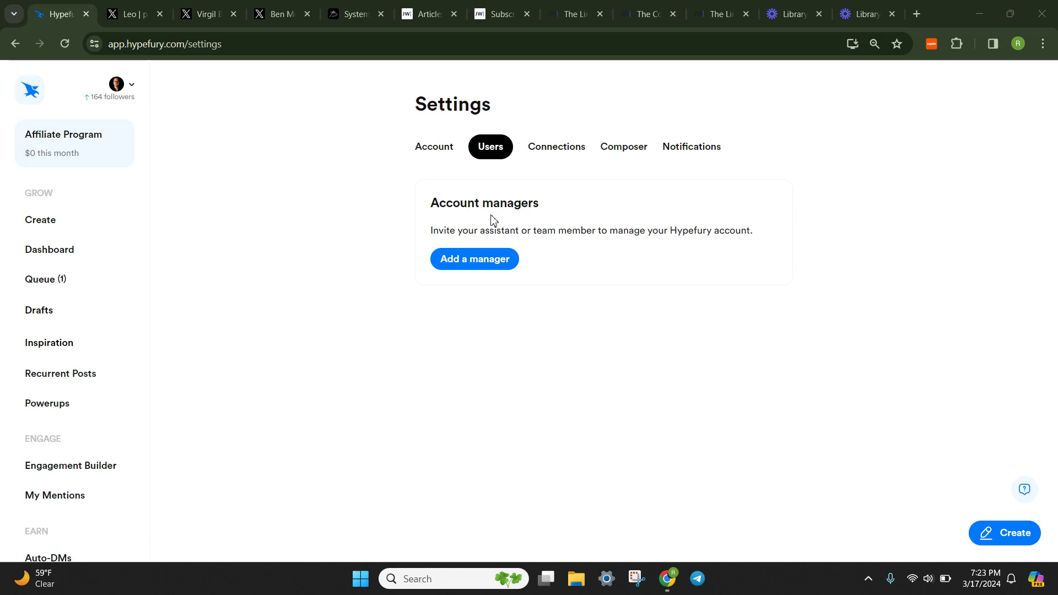
- Open the account dropdown from the sidebar avatar to show Settings, Billing, Help and Logout
click(114, 88)
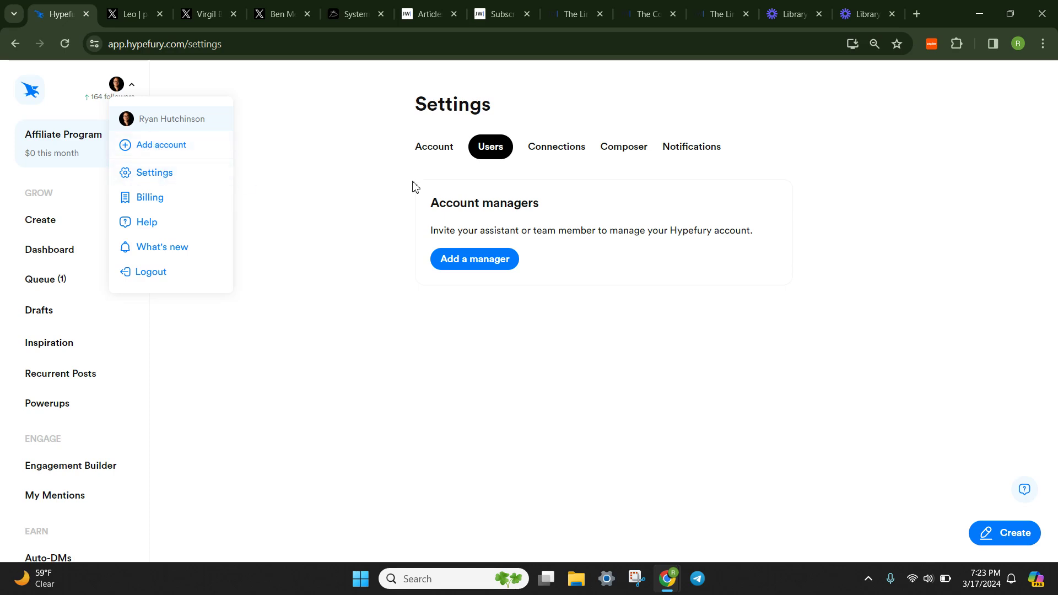
- Generate a manager invite link valid until 7:23 PM 03/18/2024 and copy it
click(533, 205)
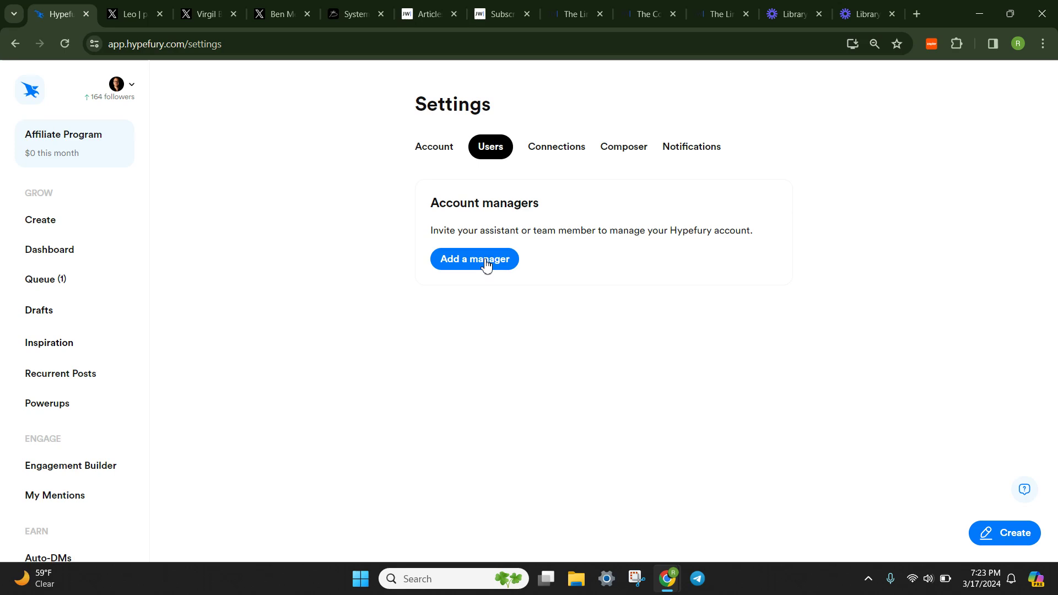
click(486, 264)
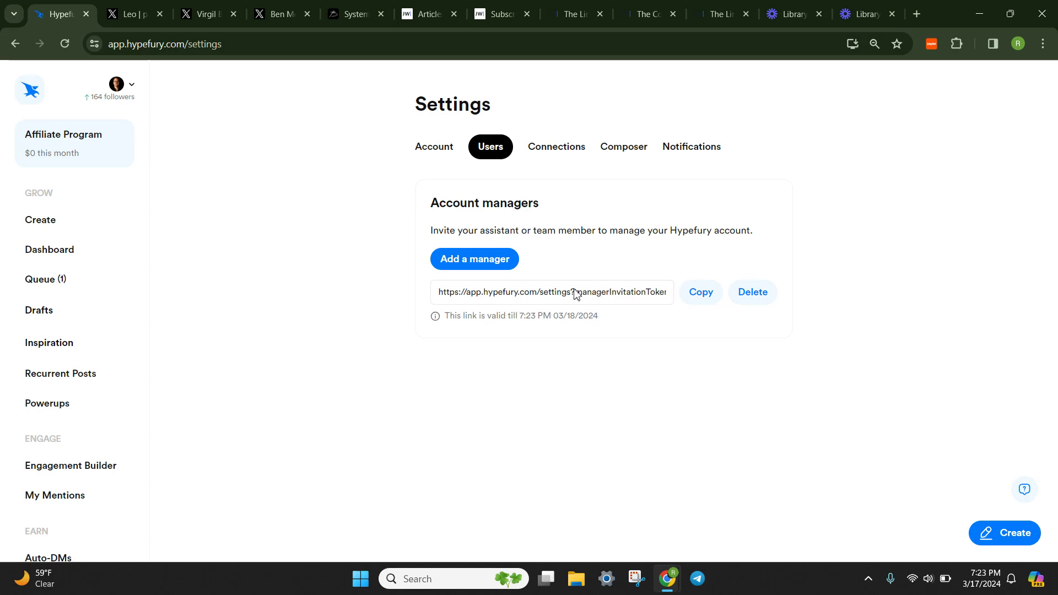
click(703, 302)
- Review the Facebook, Gumroad, LinkedIn and Instagram connections, External Apps and Extensions
click(561, 159)
scroll(389, 282, down, 1)
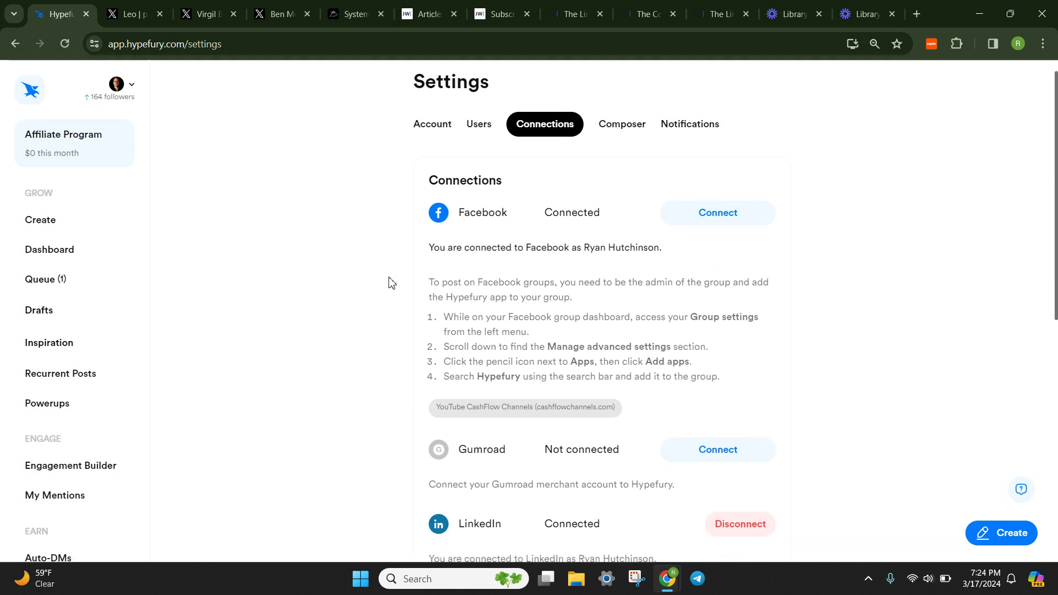
scroll(390, 283, down, 1)
scroll(389, 281, up, 1)
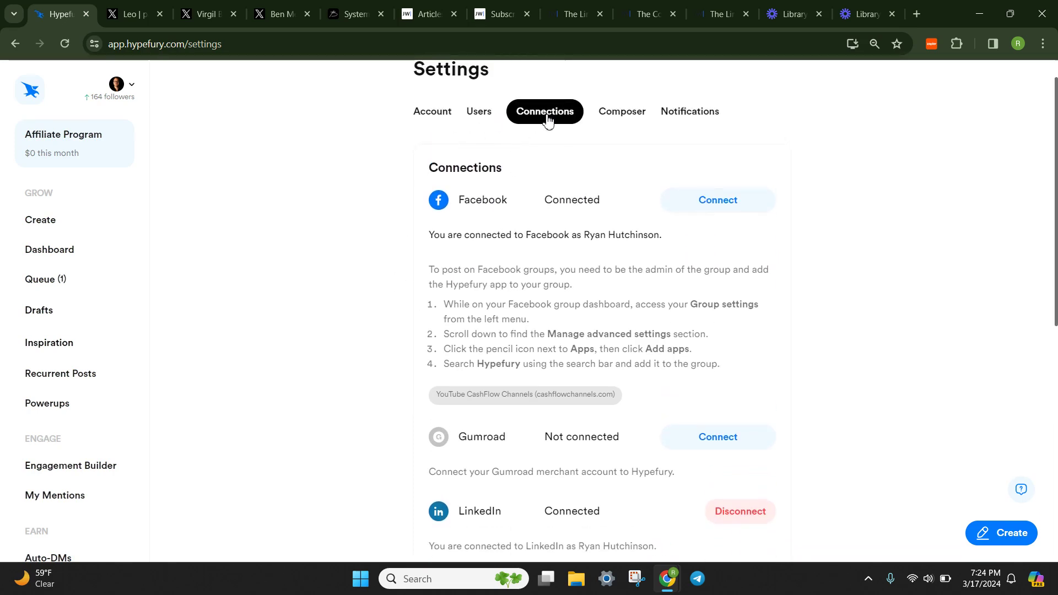
scroll(557, 251, down, 1)
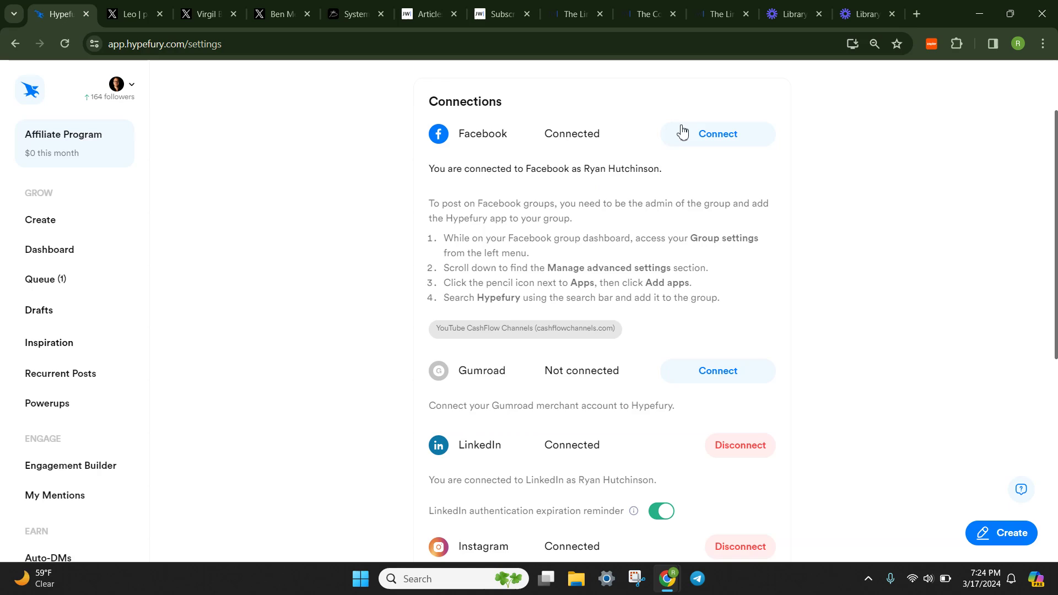
scroll(616, 199, down, 1)
scroll(559, 207, down, 2)
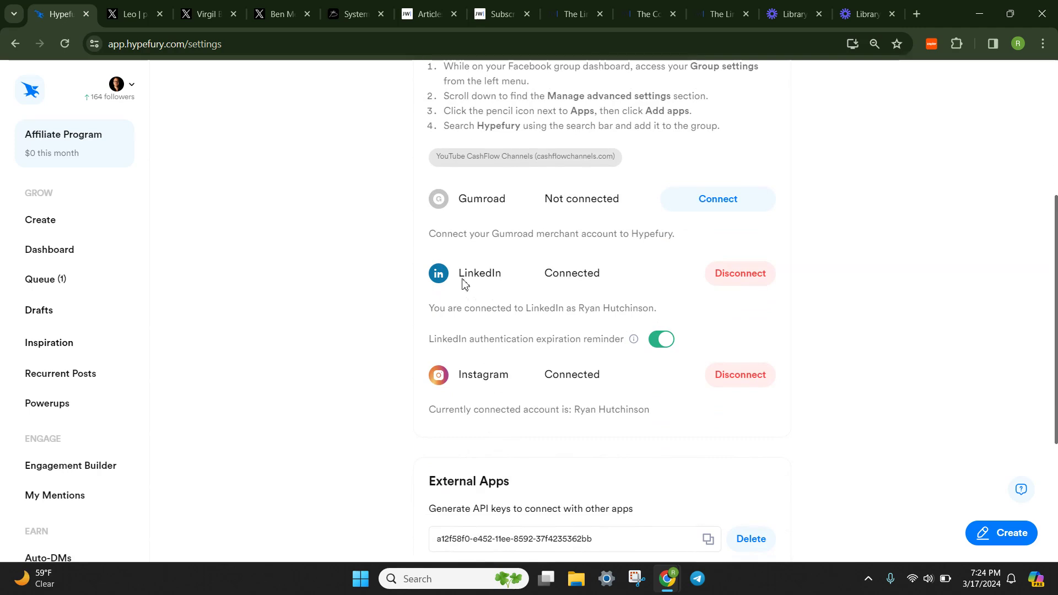
scroll(474, 276, down, 2)
scroll(520, 303, down, 2)
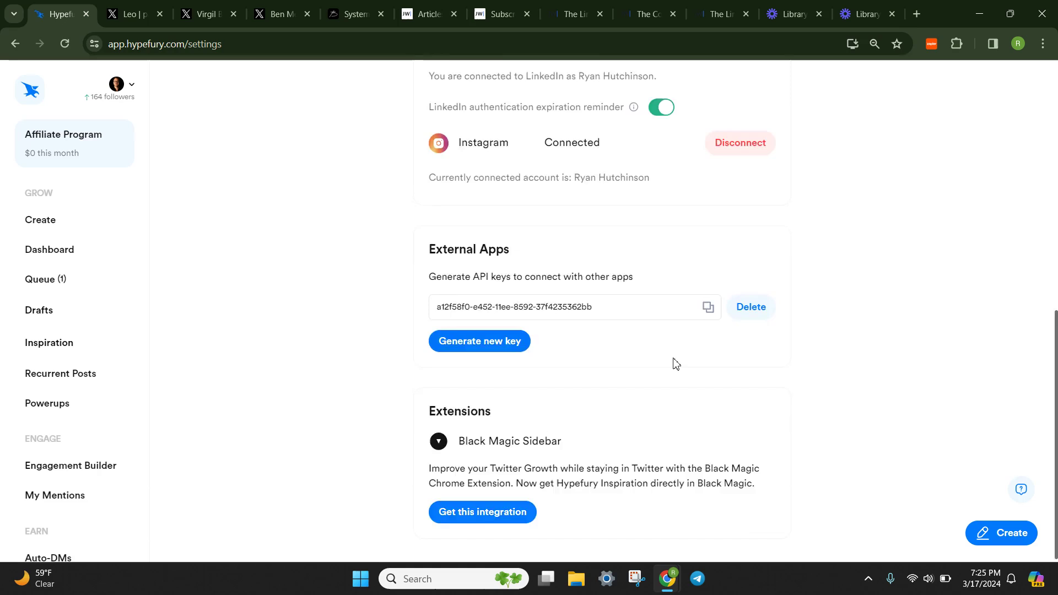
scroll(674, 364, up, 9)
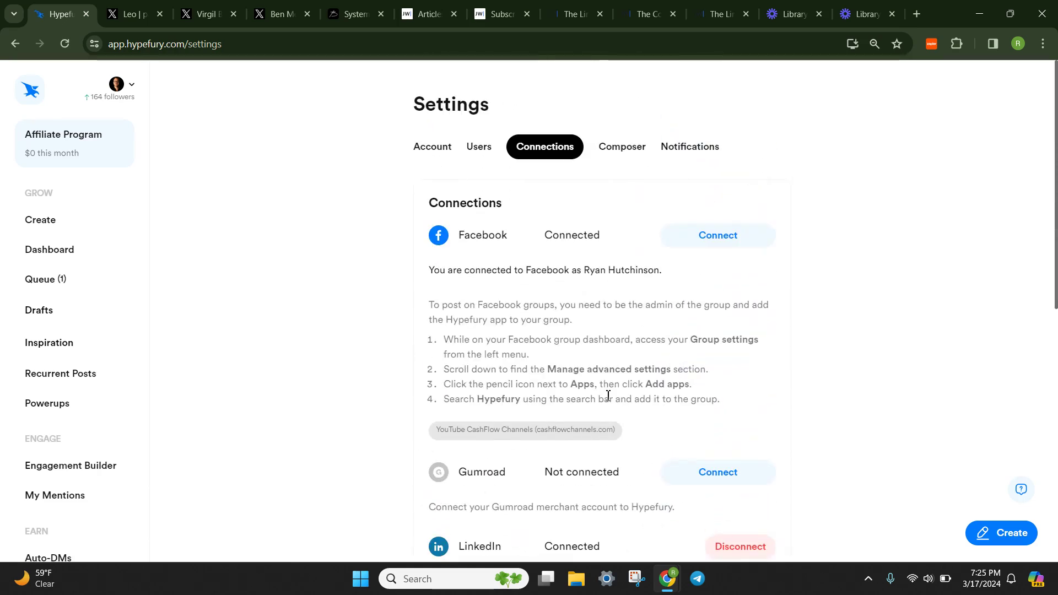
scroll(609, 397, down, 4)
scroll(608, 396, up, 4)
- Turn on 'Expand thread after three line breaks' in the Composer settings
click(627, 149)
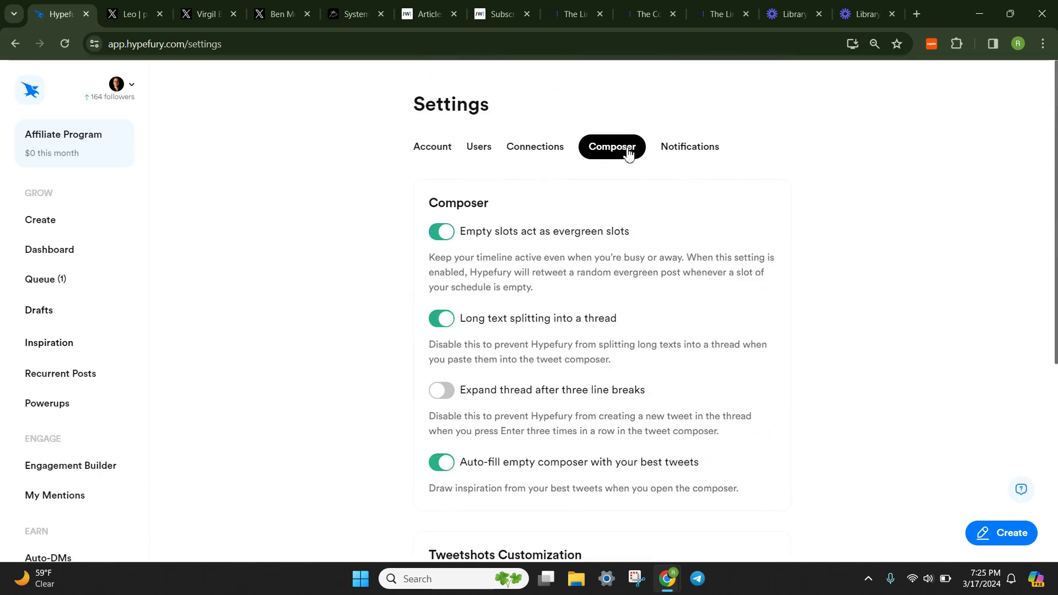
scroll(577, 280, down, 1)
scroll(577, 277, down, 1)
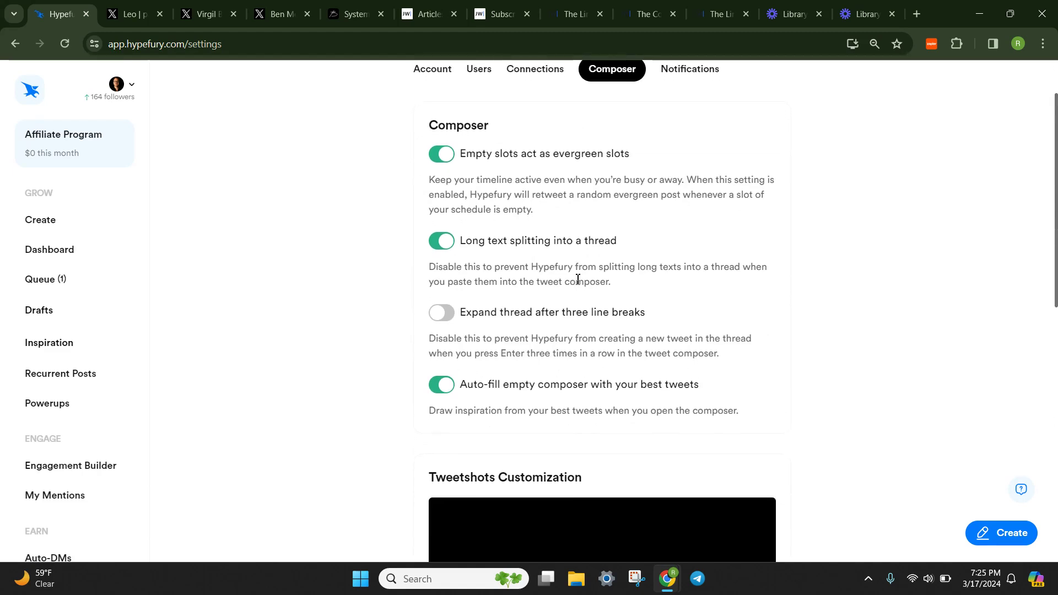
scroll(445, 293, down, 1)
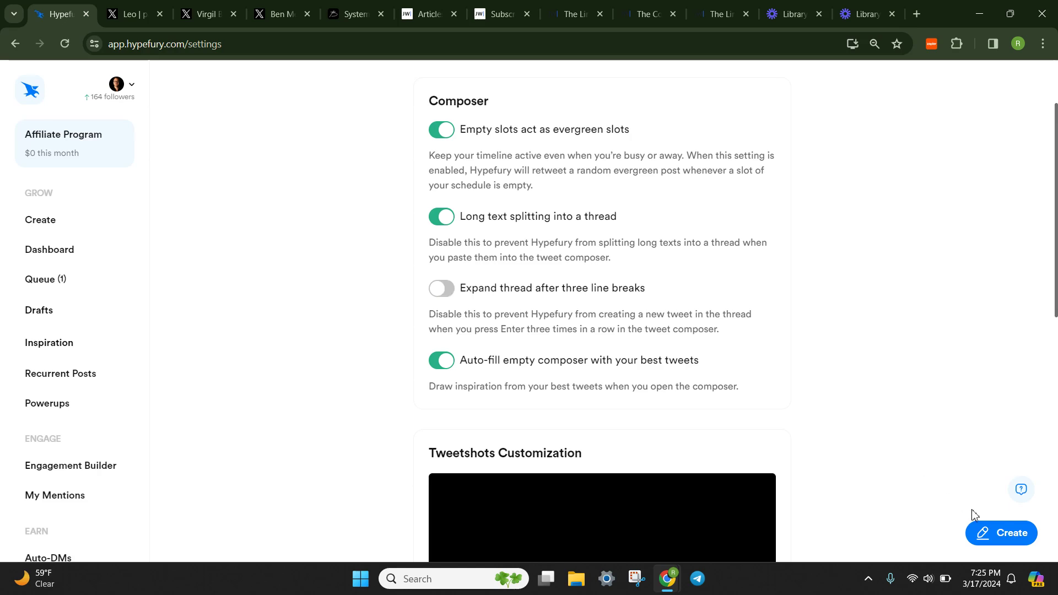
click(439, 290)
- Test the option by typing sample lines in the composer until a four-tweet thread forms
click(1013, 543)
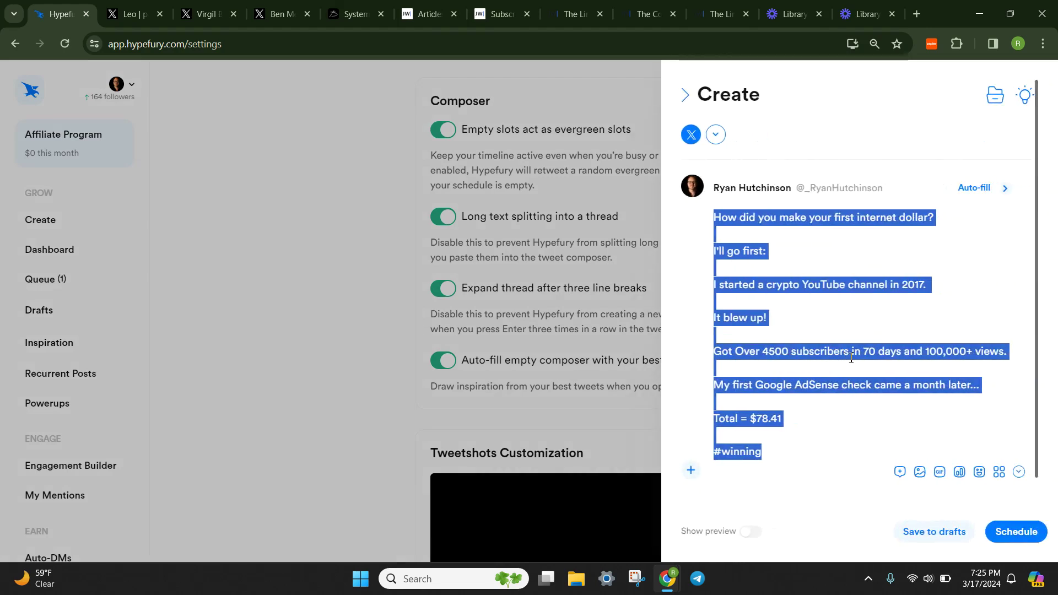
key(BackSpace)
text(asdohasdo;h)
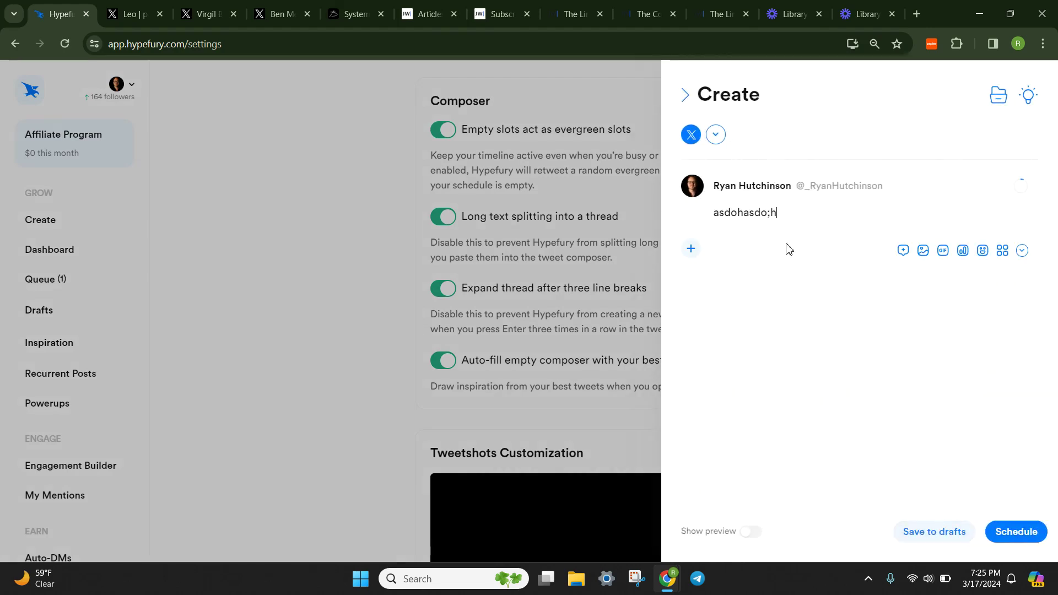
key(Return)
text(;adsoaihda)
key(Return)
key(Return)
key(Return)
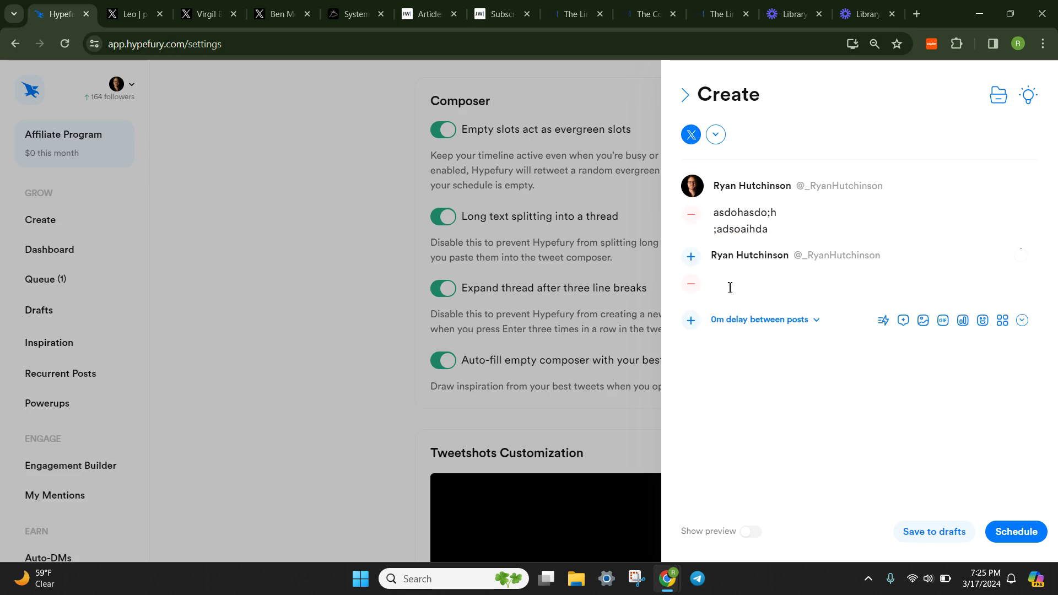
text(asdohadsihasdohsad)
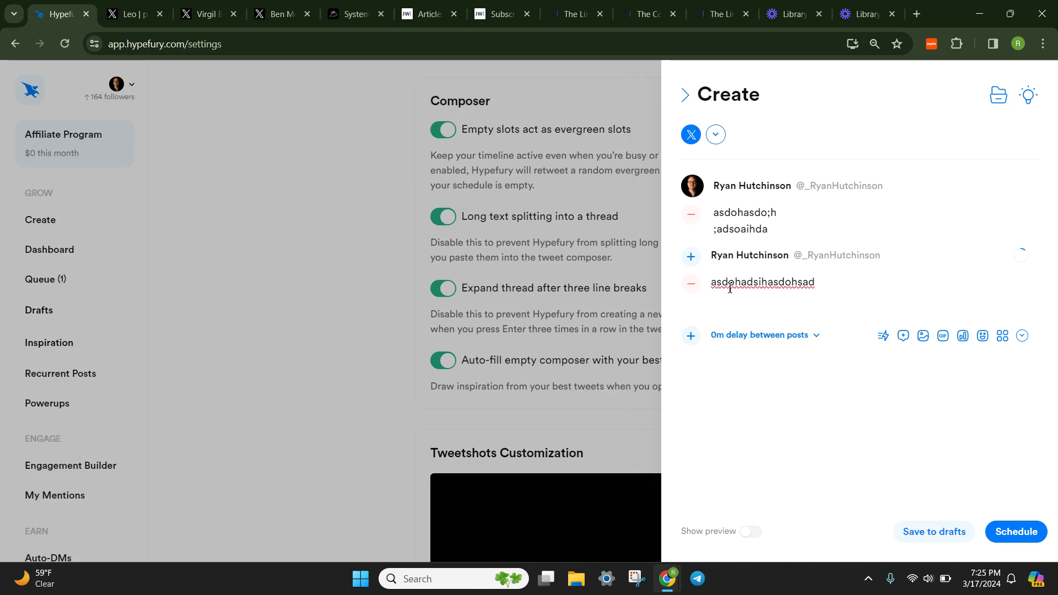
key(Return)
key(Return)
key(Return)
text(asdlahsdosida)
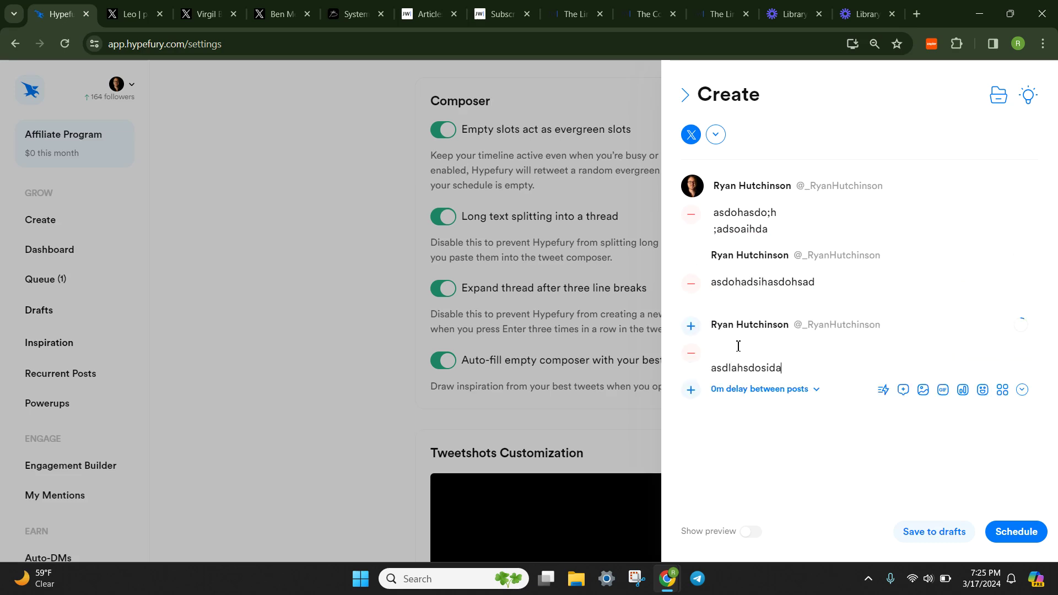
key(Return)
key(Return)
key(Return)
text(asdhasdliha)
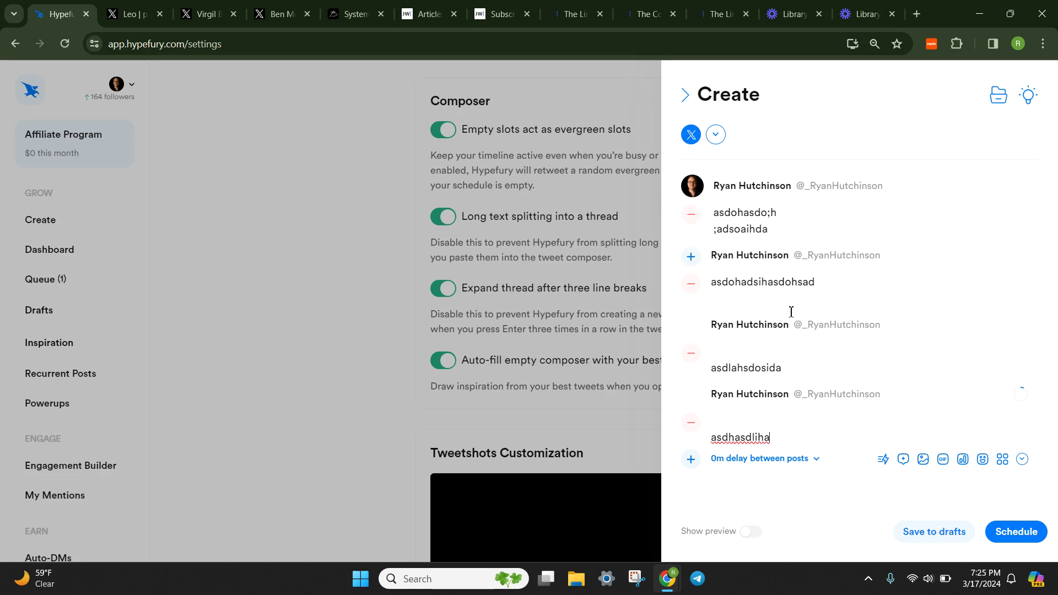
- Delete all four test tweets, close the composer, and switch thread expansion back off
click(691, 422)
click(692, 353)
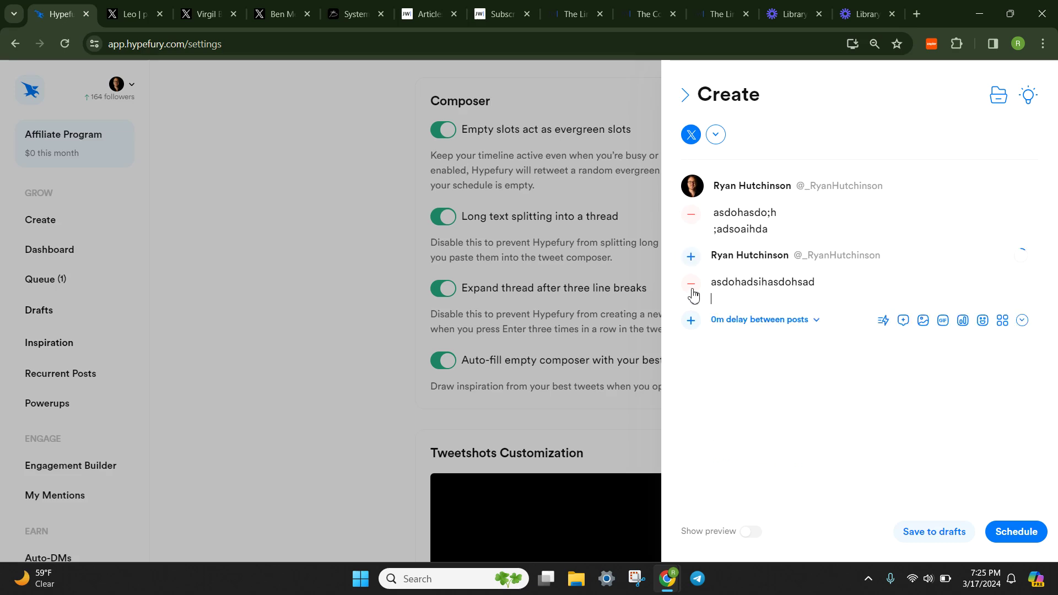
click(691, 283)
key(ctrl+a)
key(BackSpace)
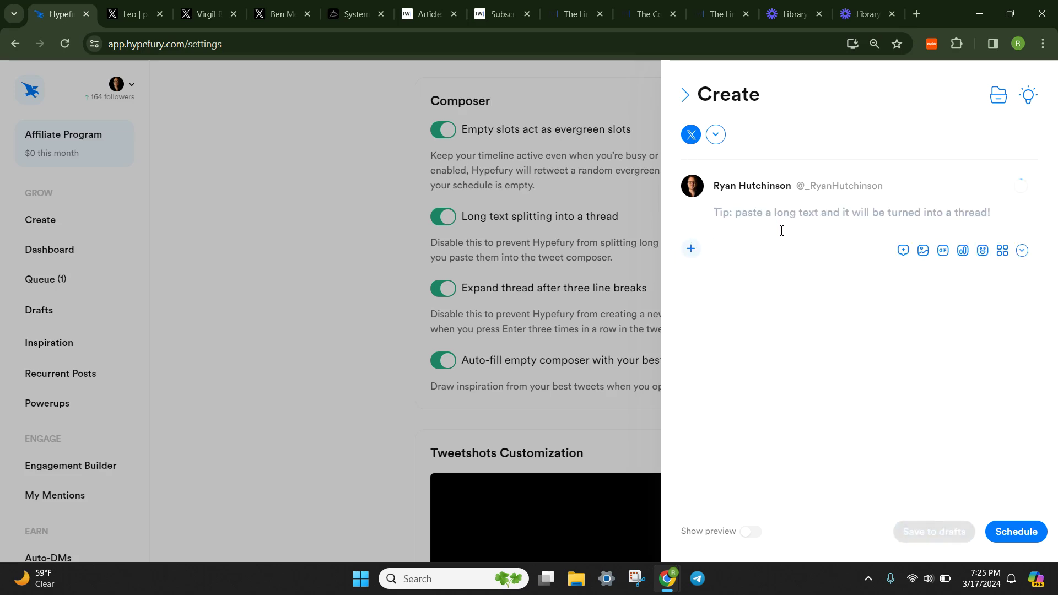
click(631, 241)
click(451, 295)
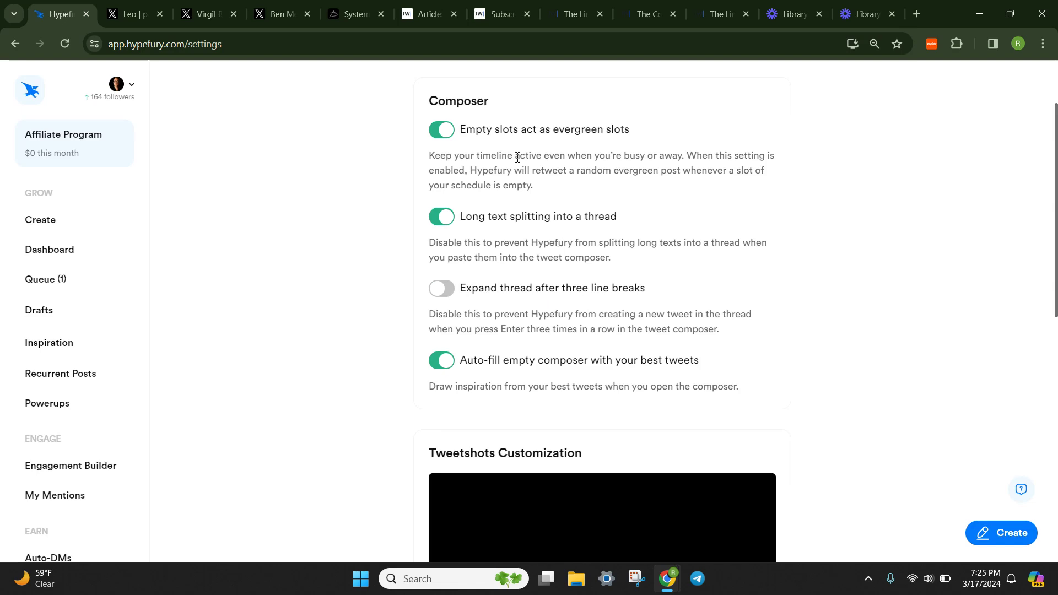
- Cycle through three auto-filled best-tweet suggestions, check the category list, and close the composer
scroll(485, 297, up, 1)
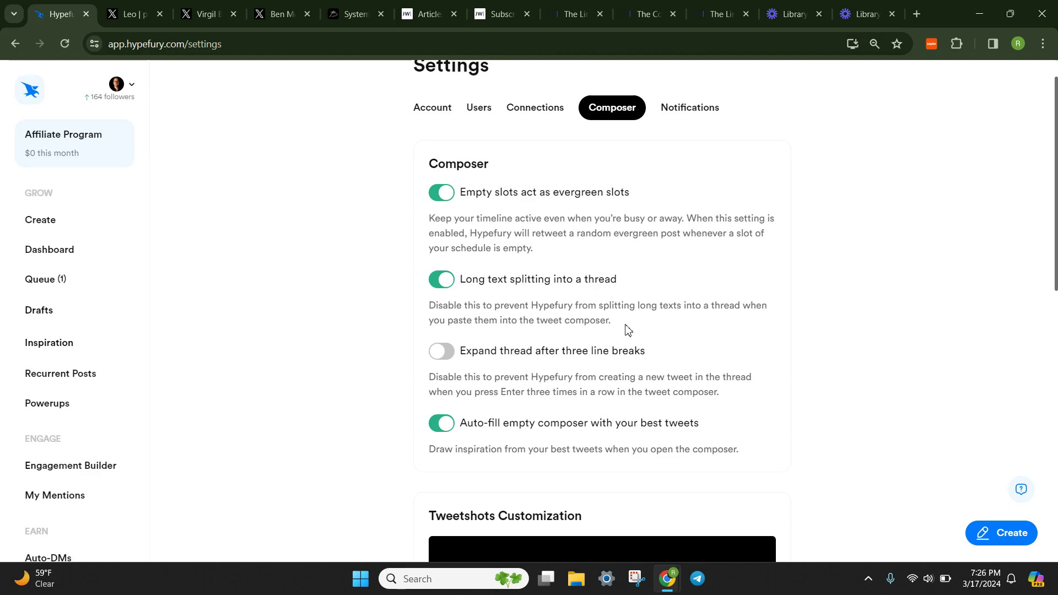
scroll(622, 442, down, 1)
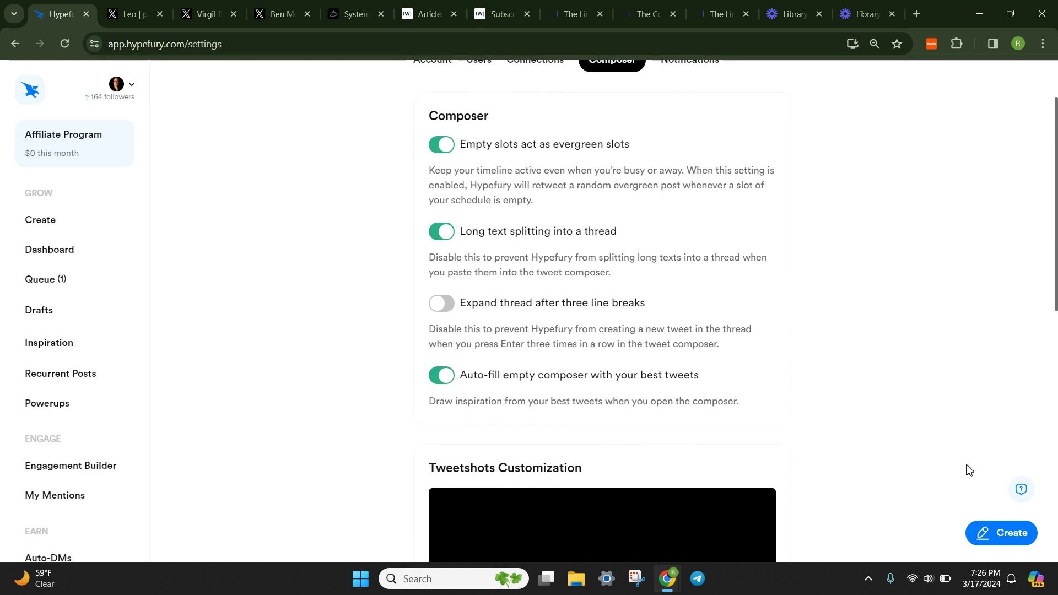
click(981, 533)
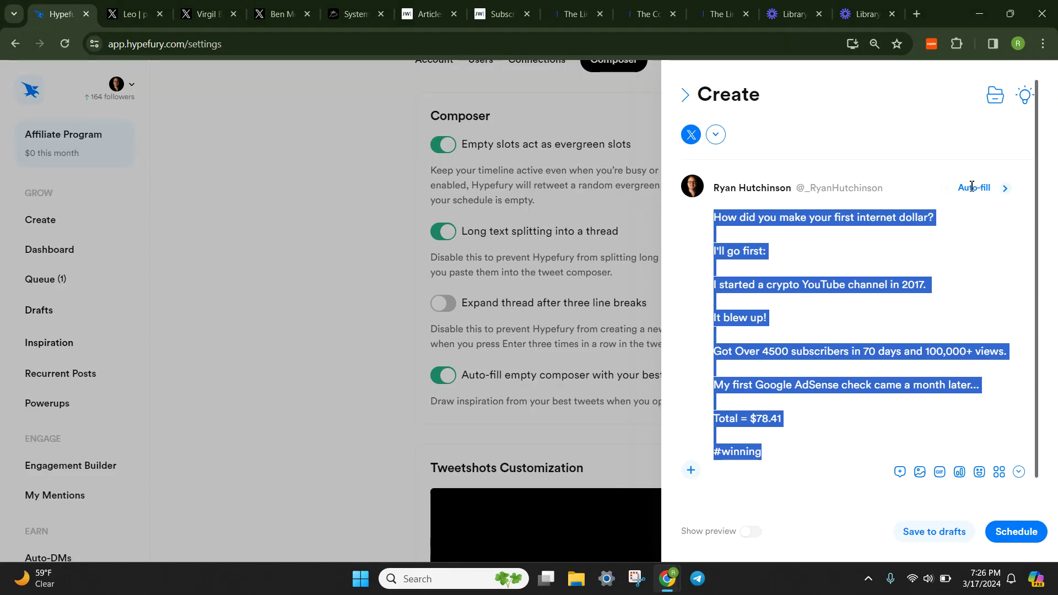
click(1004, 189)
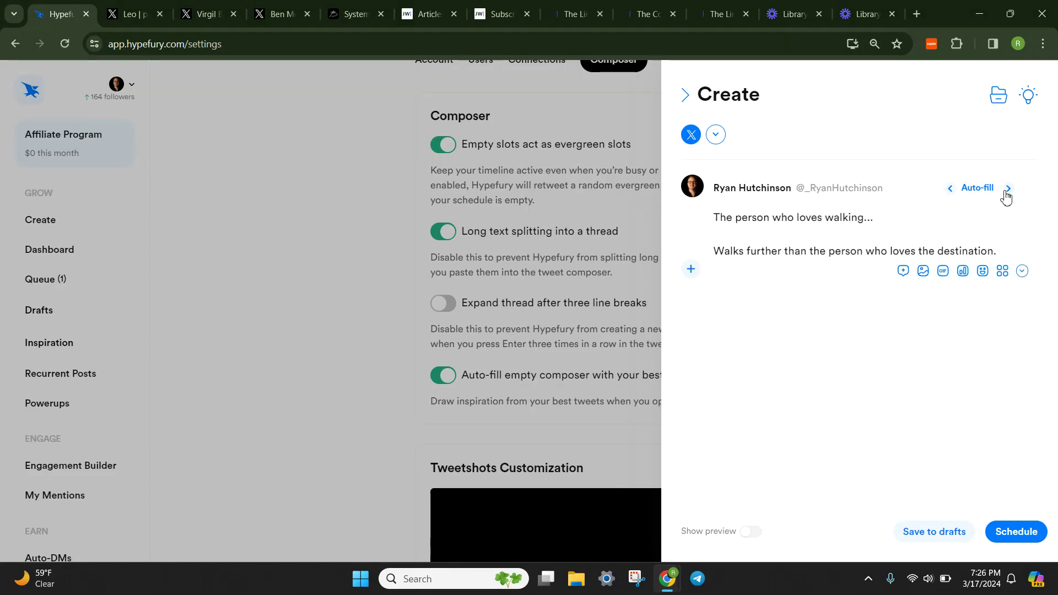
click(1007, 190)
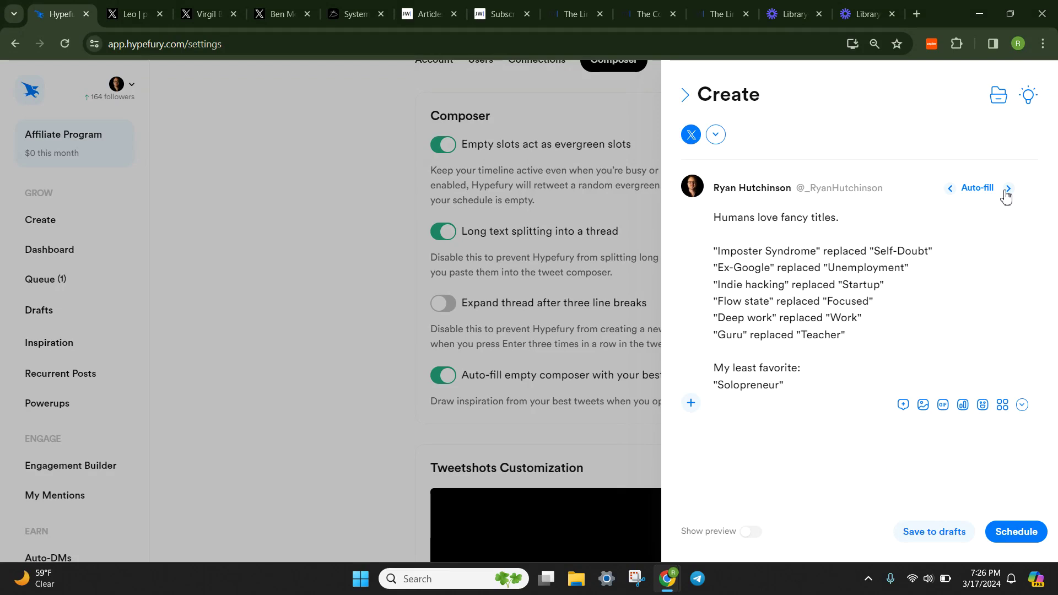
click(1006, 190)
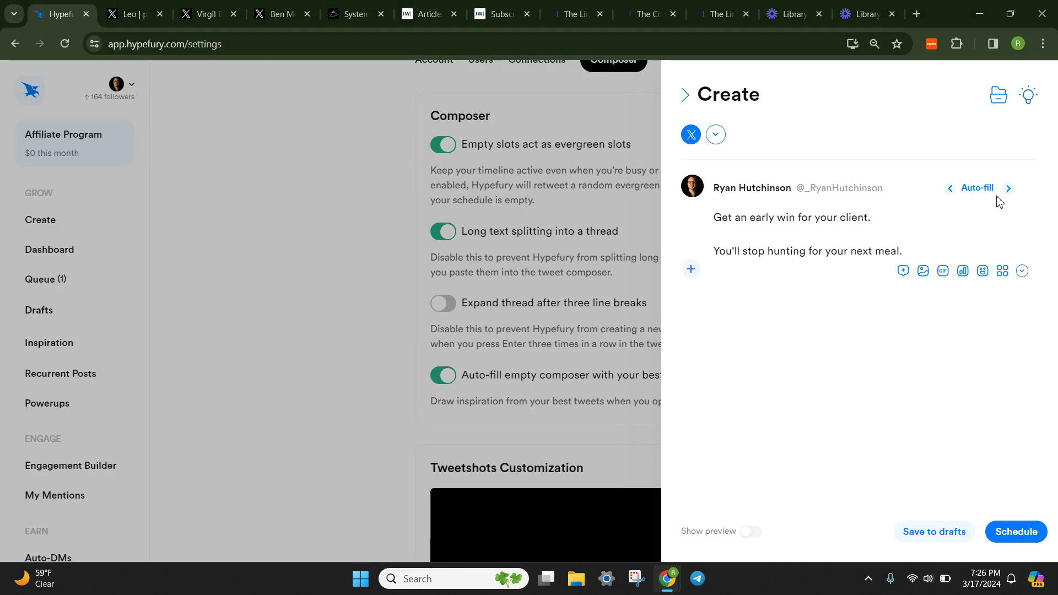
click(1002, 272)
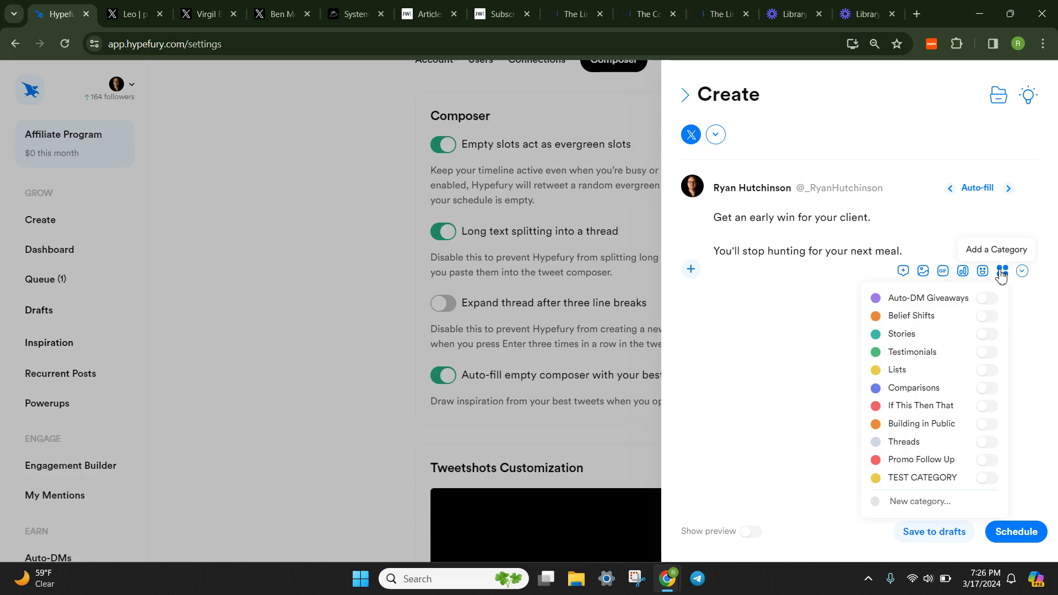
click(849, 231)
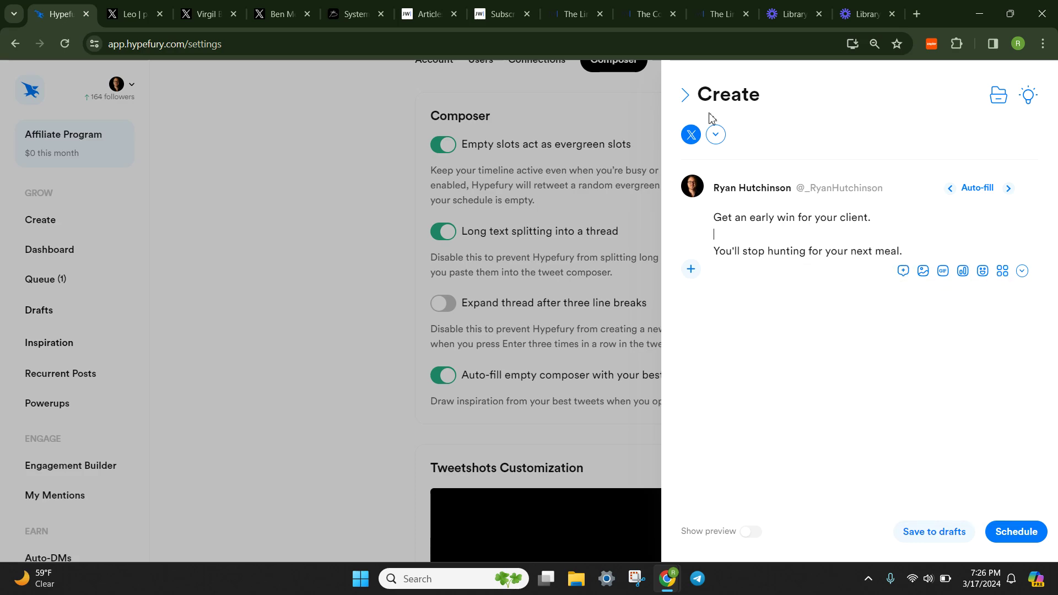
click(597, 224)
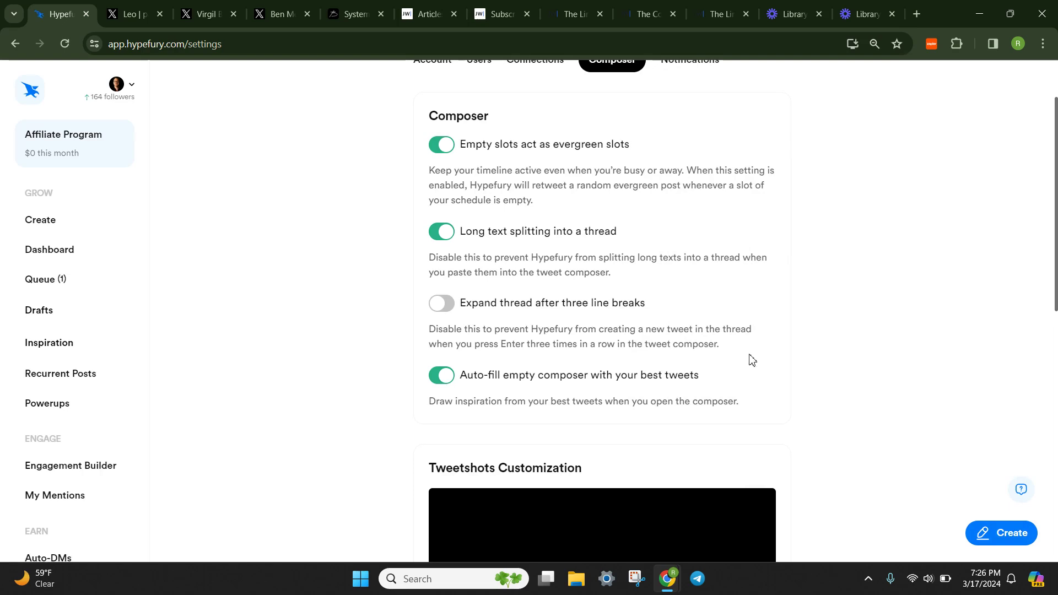
scroll(752, 359, down, 2)
scroll(897, 437, down, 3)
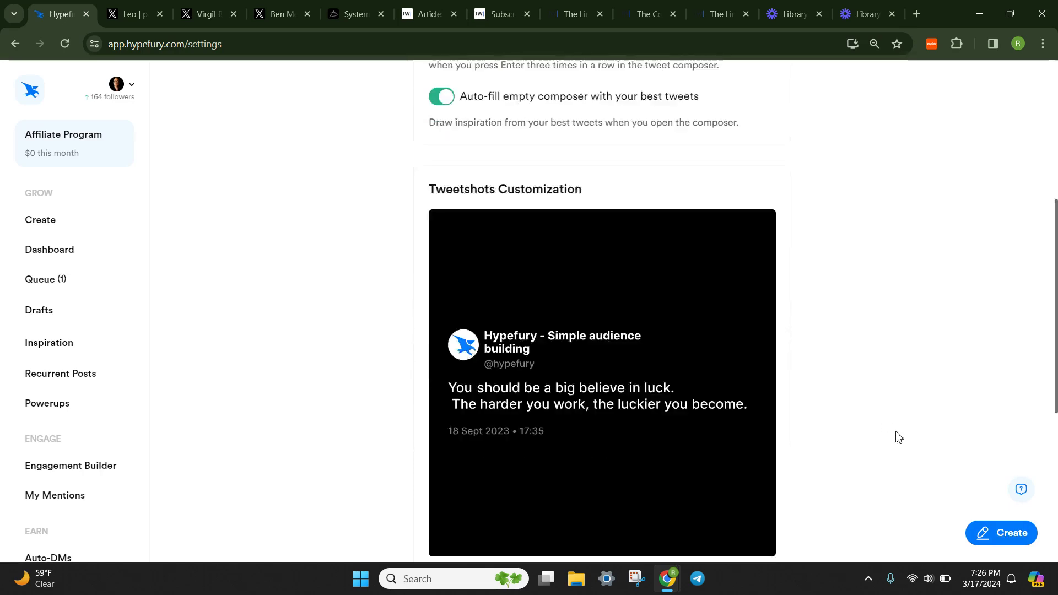
scroll(812, 404, down, 2)
scroll(805, 390, up, 3)
scroll(806, 390, down, 4)
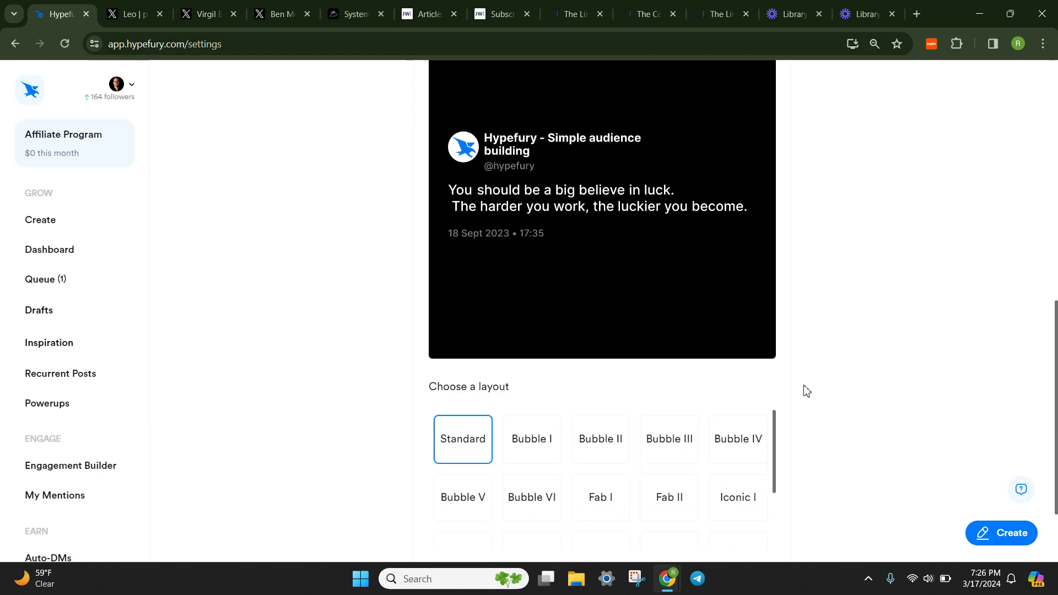
scroll(807, 390, down, 2)
scroll(806, 390, up, 4)
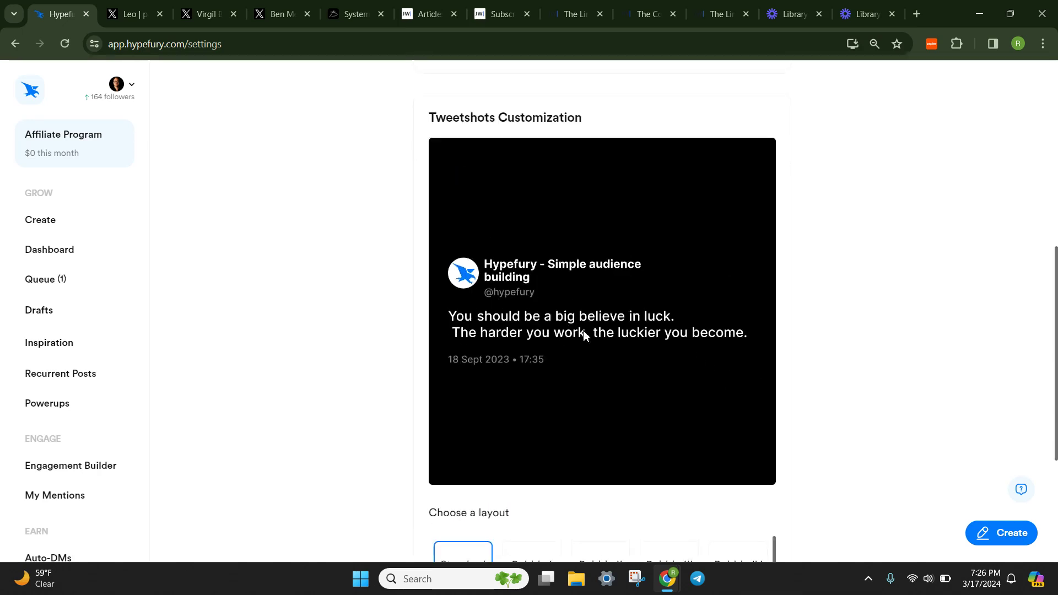
scroll(646, 333, down, 2)
scroll(646, 336, up, 2)
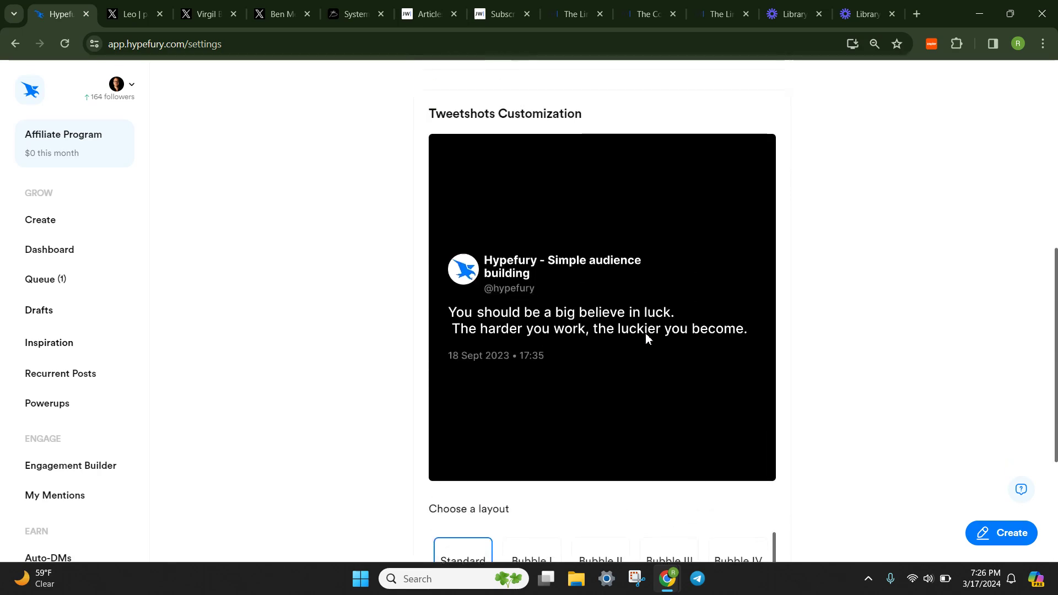
scroll(655, 335, down, 4)
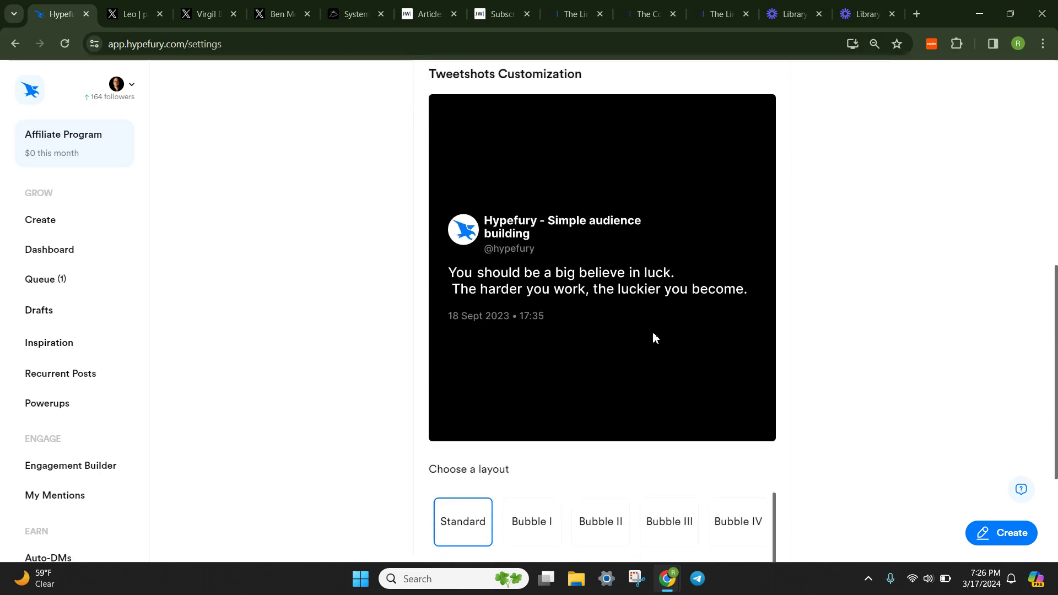
click(513, 332)
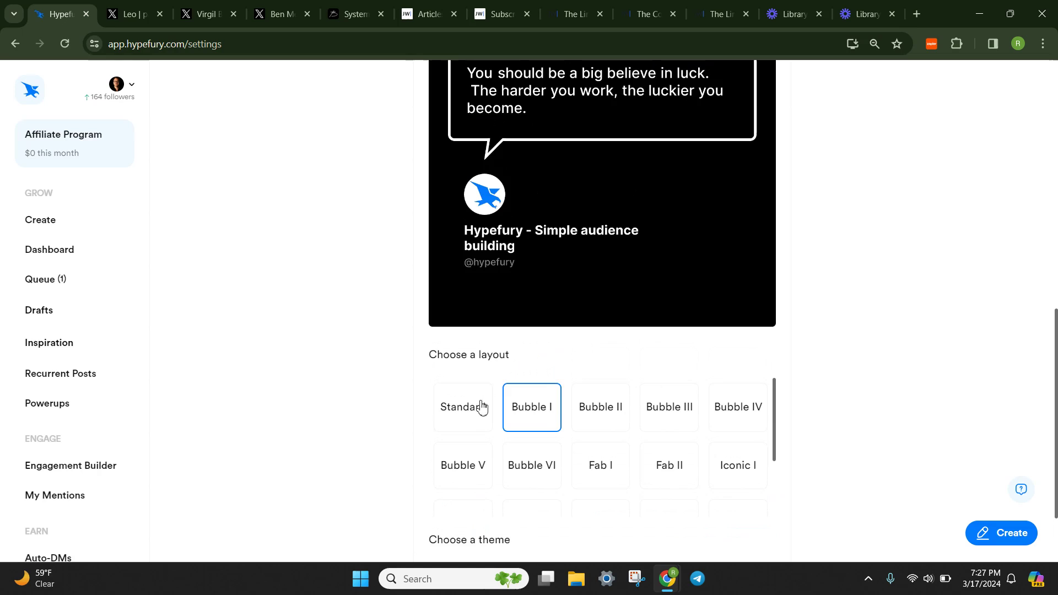
click(479, 404)
scroll(591, 368, down, 2)
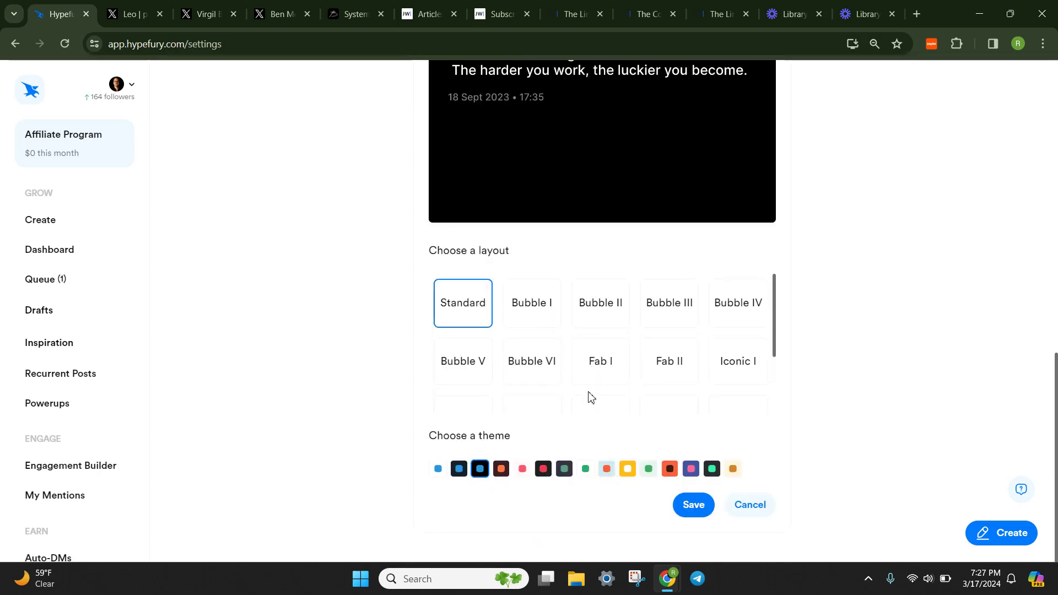
scroll(546, 314, up, 2)
scroll(545, 312, up, 2)
scroll(545, 312, down, 5)
scroll(641, 468, up, 8)
scroll(626, 427, up, 5)
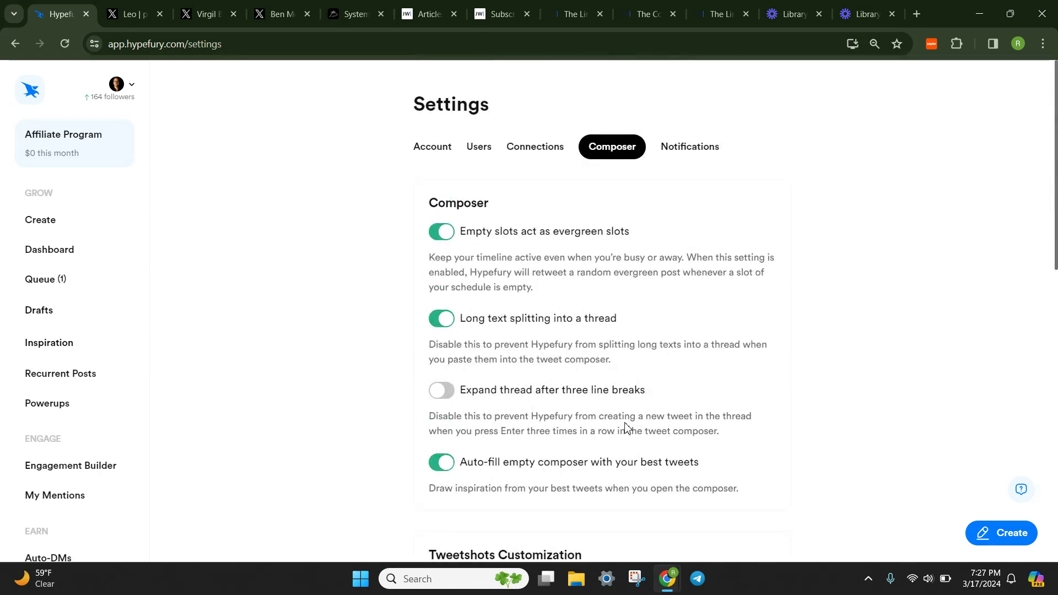
- Show the failed-post, weekly digest, daily digest and empty-queue notification settings
click(680, 139)
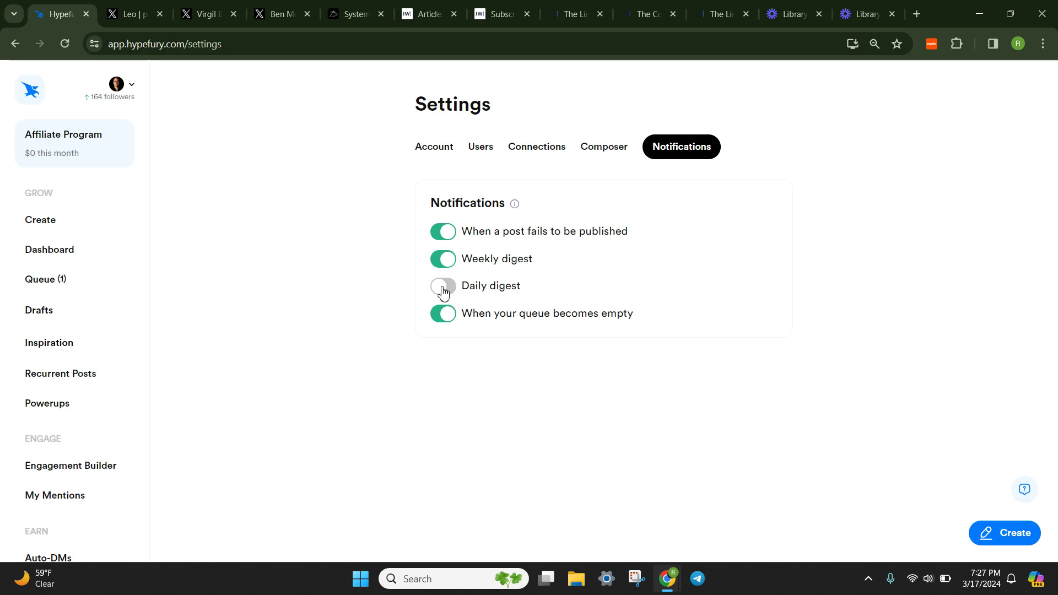
- Browse the Queue, starting with today's 7:50 PM Recurrent: Testimonials tweet and its Auto-RT
click(77, 286)
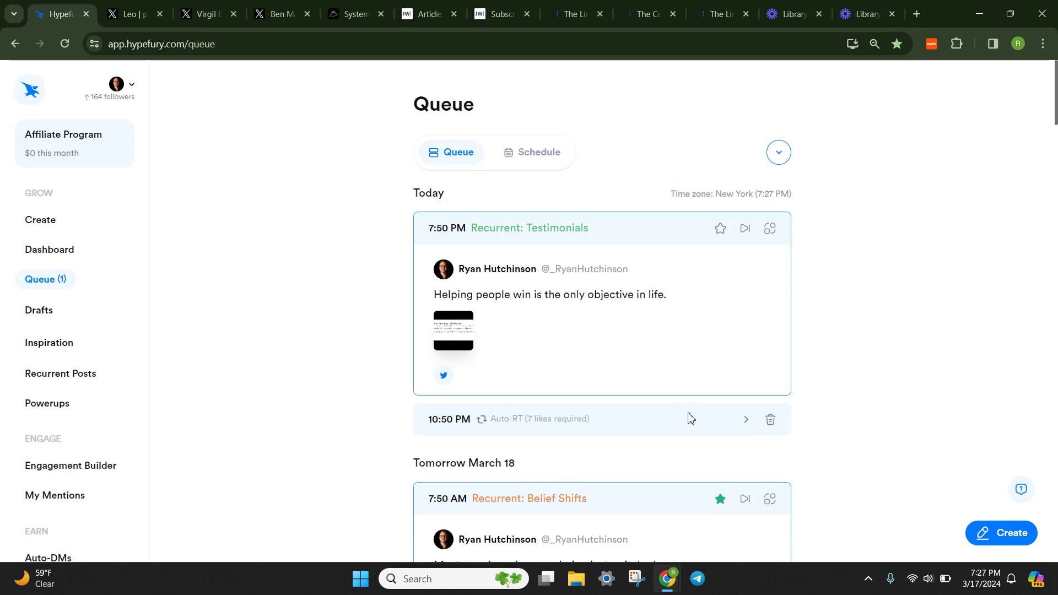
scroll(553, 279, down, 1)
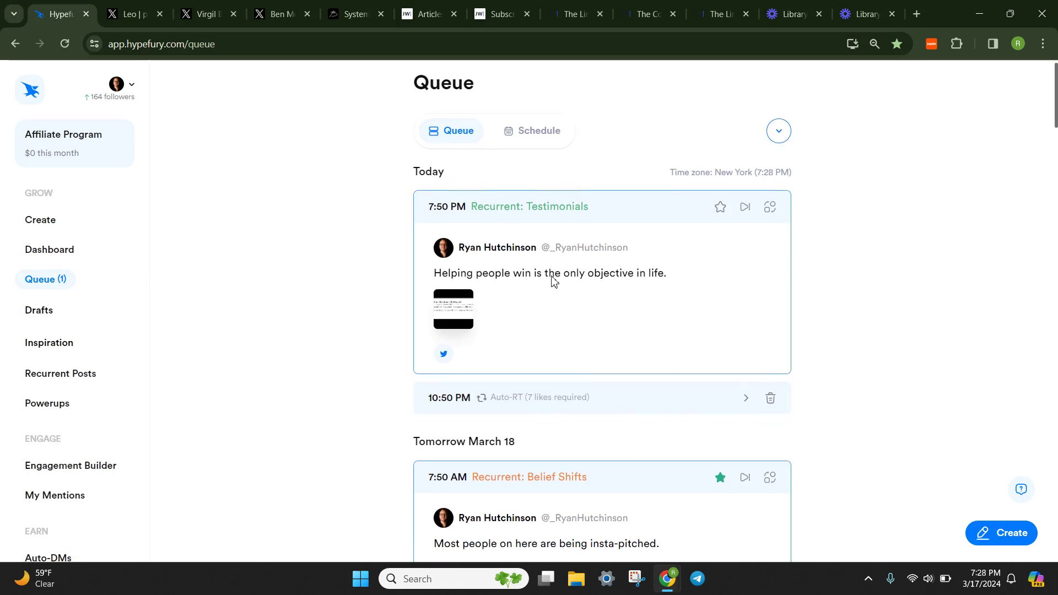
scroll(554, 281, down, 15)
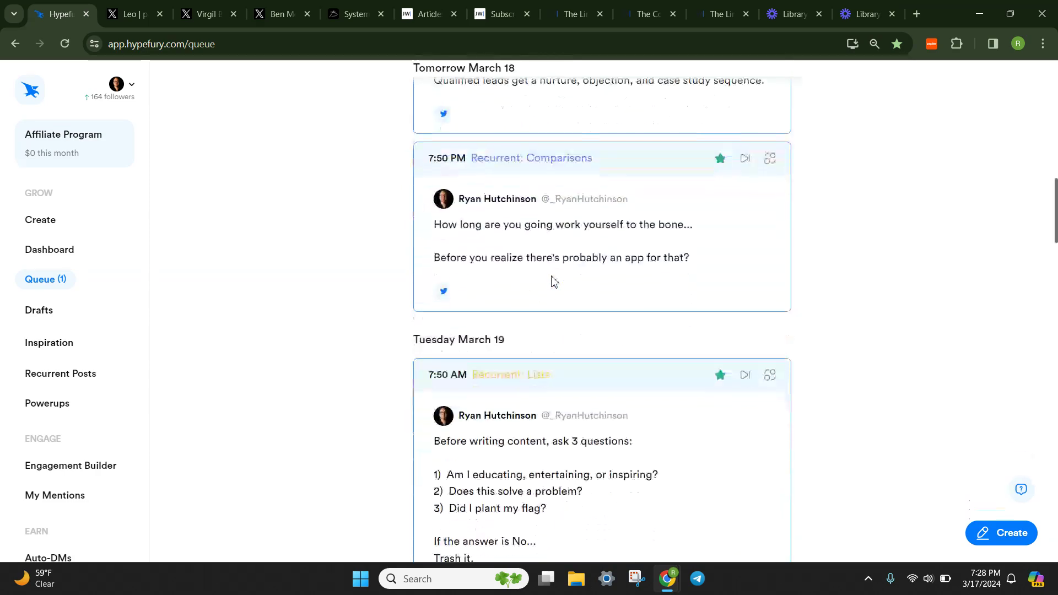
scroll(554, 282, down, 13)
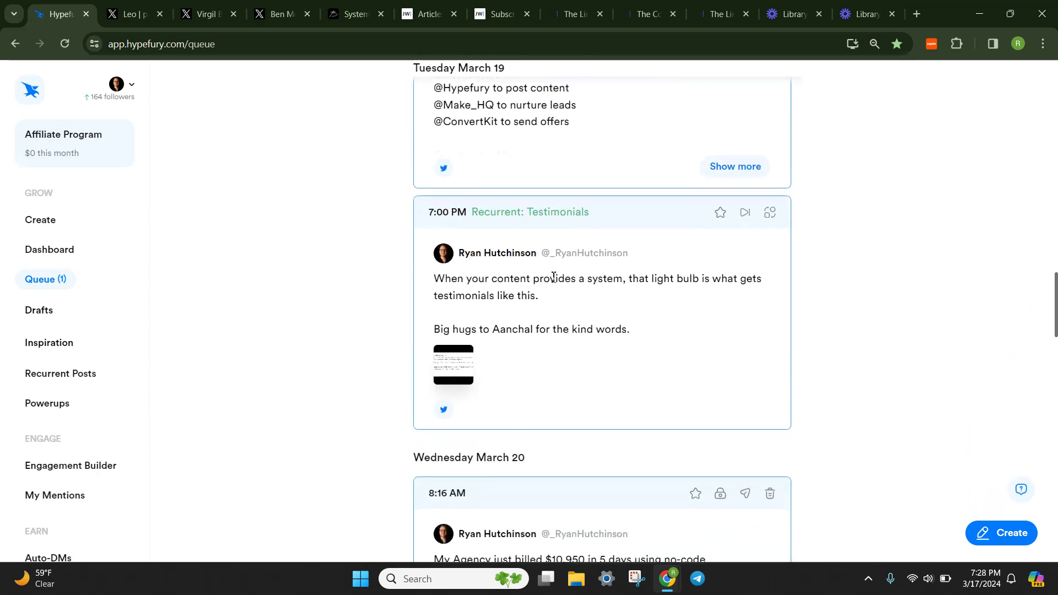
scroll(553, 278, down, 5)
scroll(554, 278, up, 20)
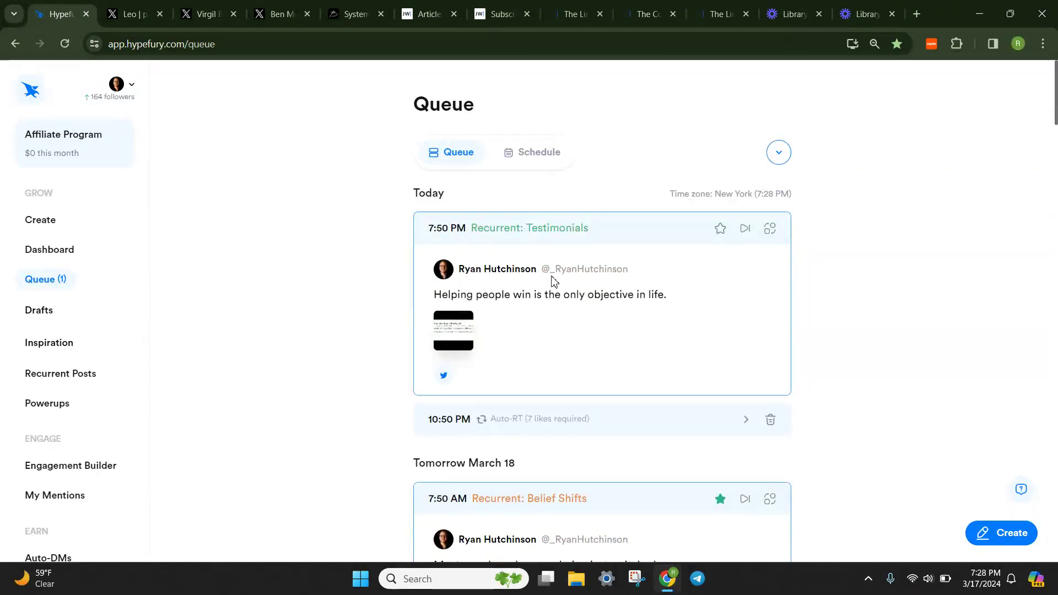
scroll(76, 351, down, 3)
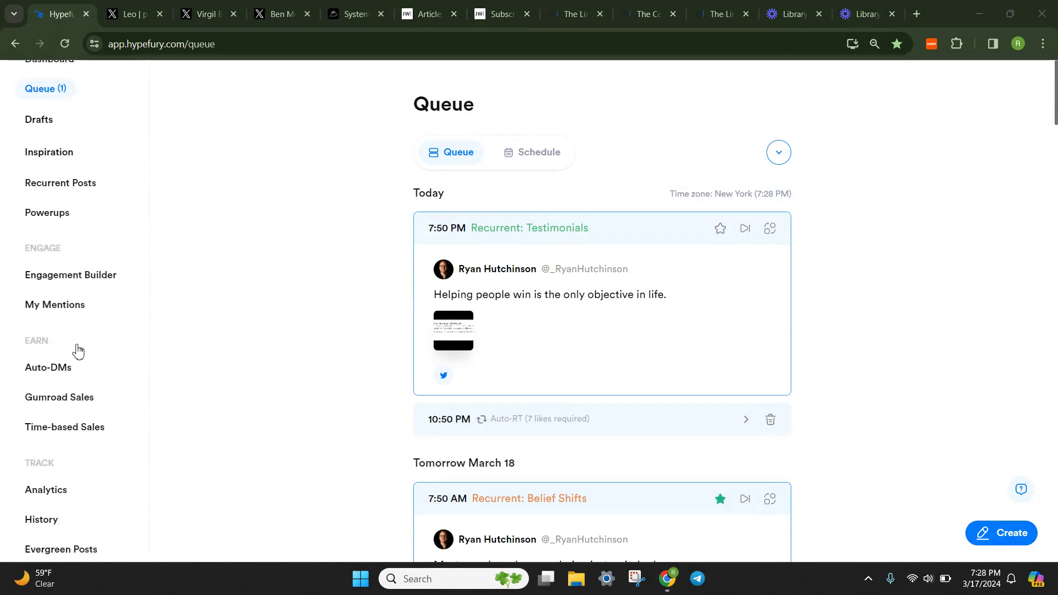
scroll(77, 350, down, 1)
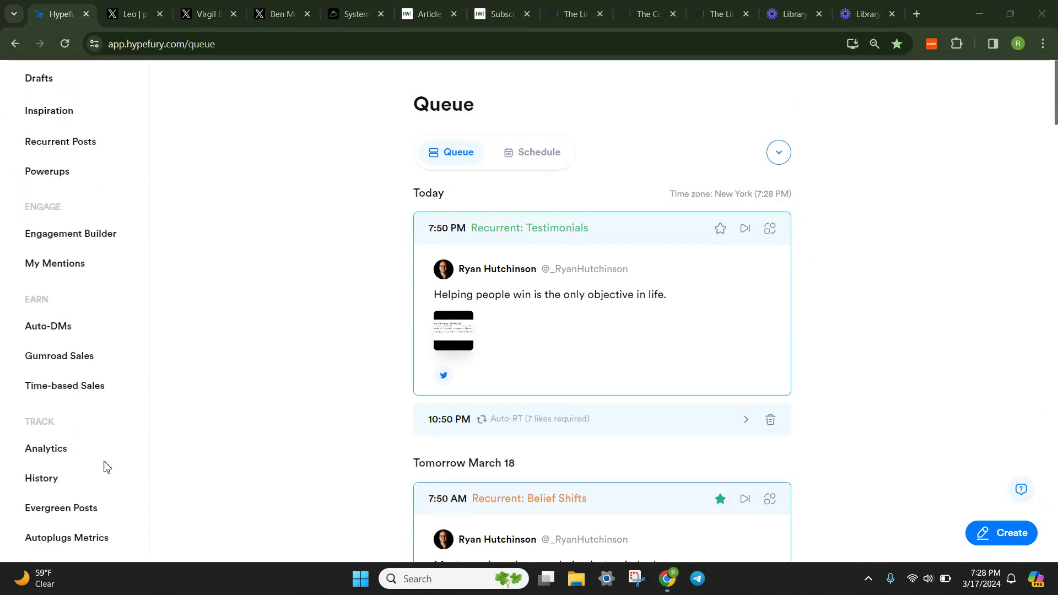